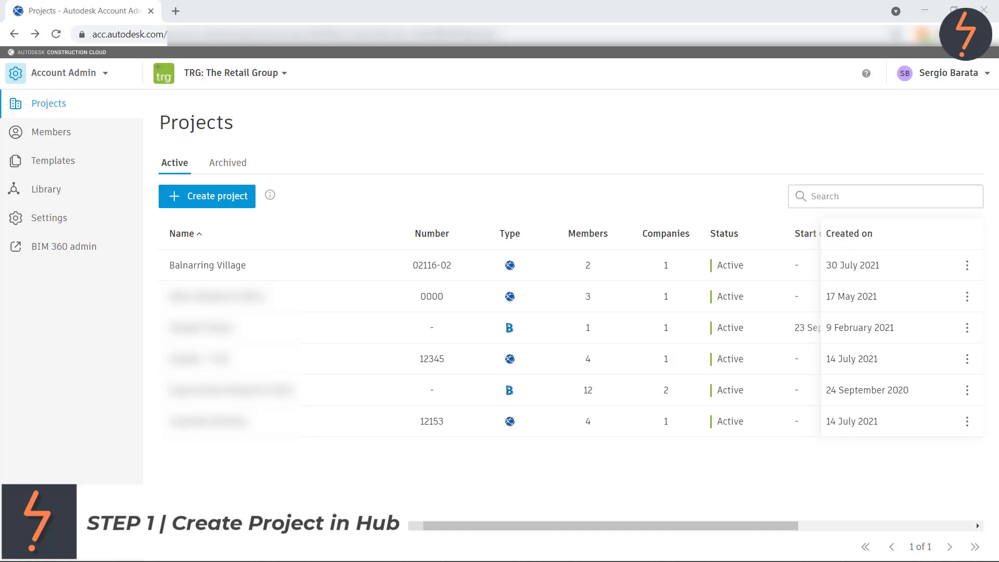
# Step: Create a Retail project named 'Example' with project number 1234
pyautogui.click(214, 198)
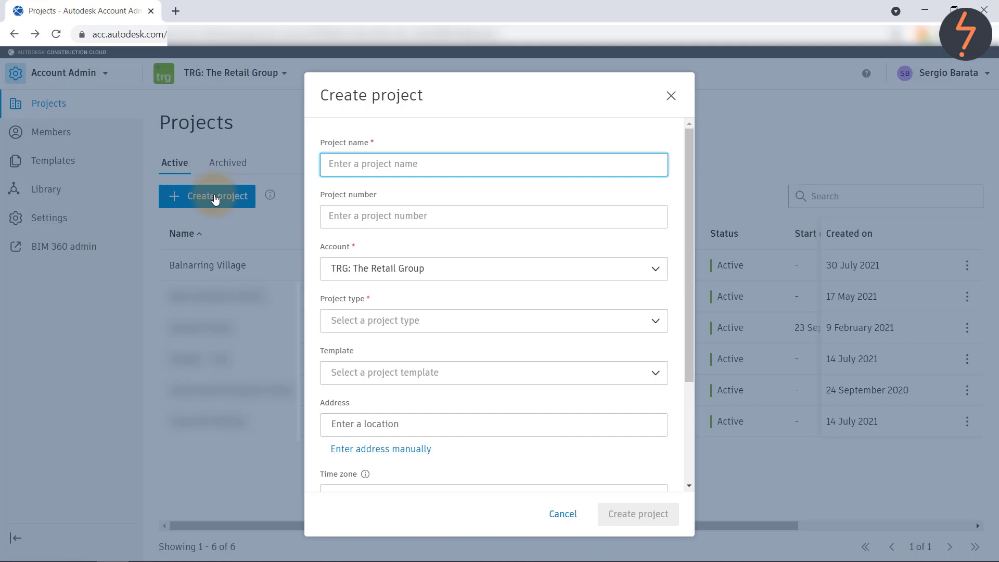
pyautogui.write('E')
pyautogui.write('xam')
pyautogui.write('ple')
pyautogui.click(352, 218)
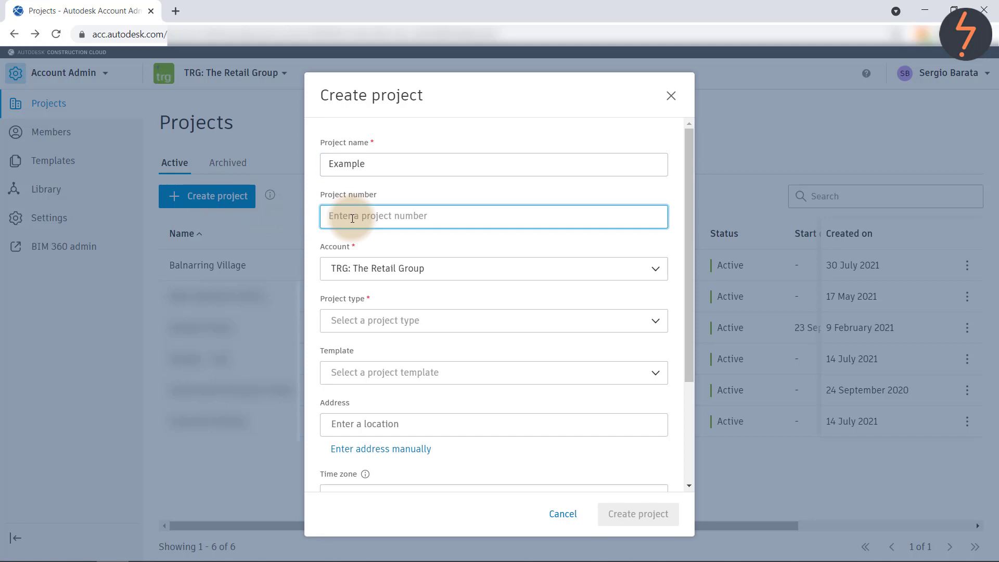
pyautogui.write('1234')
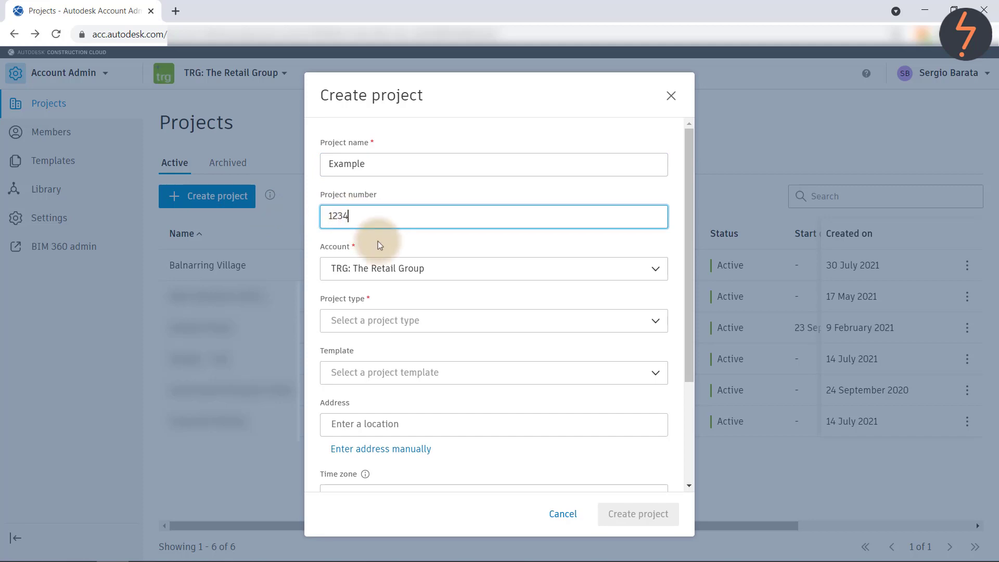
pyautogui.click(398, 322)
pyautogui.write('Re')
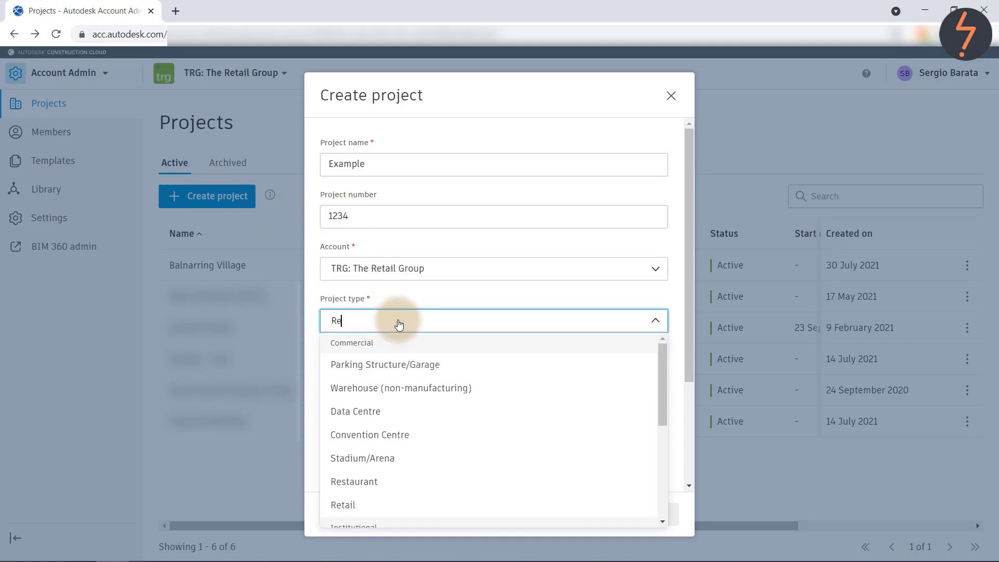
pyautogui.click(384, 508)
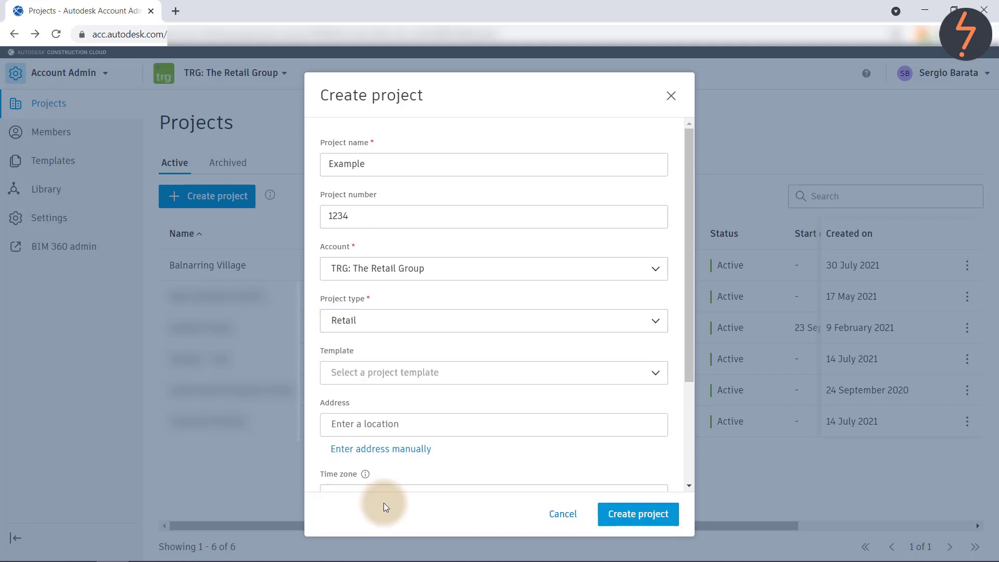
pyautogui.click(636, 516)
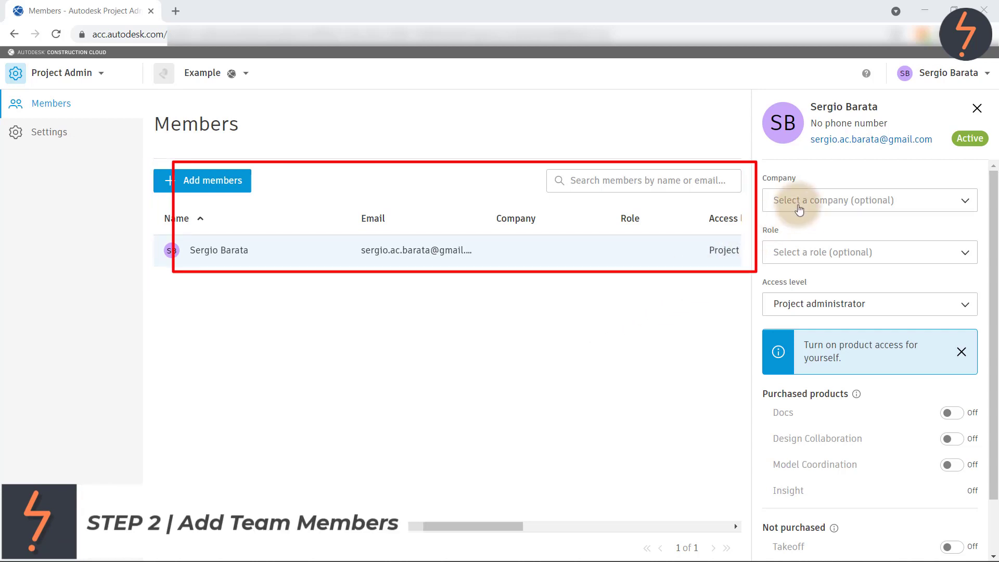
# Step: Set the administrator's company to TRG: The Retail Group and role to BIM
pyautogui.click(793, 200)
pyautogui.click(809, 229)
pyautogui.click(814, 251)
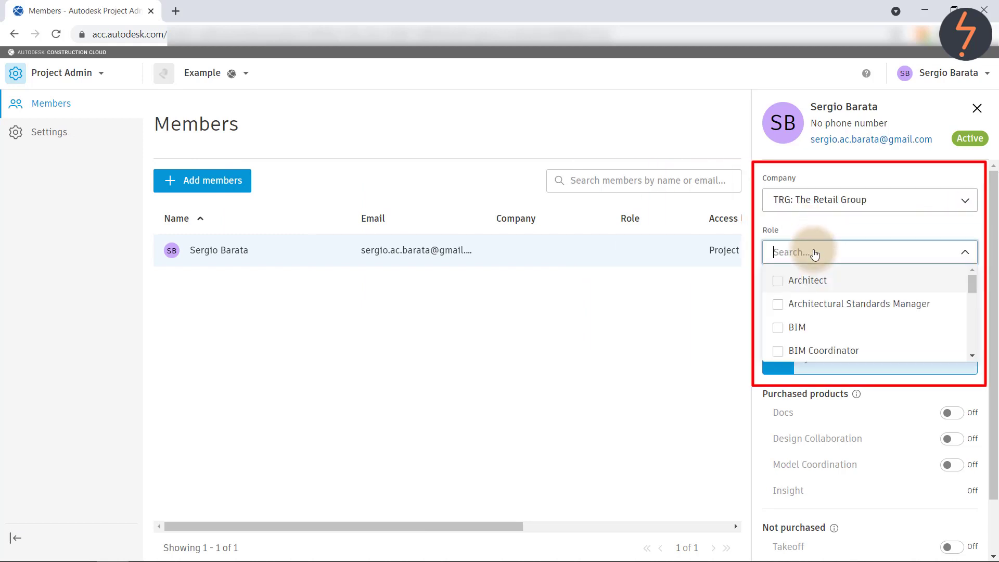
pyautogui.click(804, 328)
pyautogui.click(724, 361)
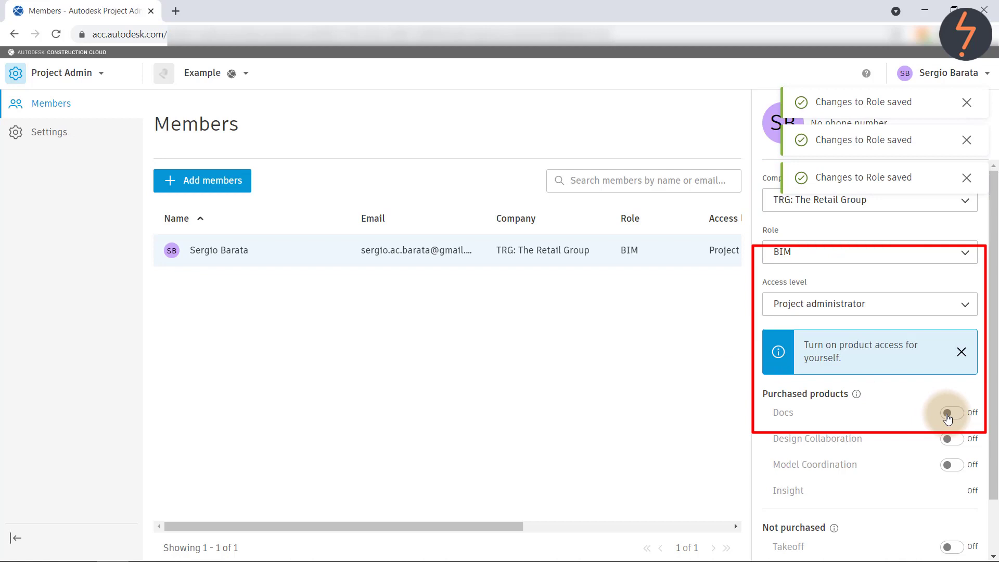
# Step: Turn on Docs, Design Collaboration and Model Coordination access for the administrator
pyautogui.click(952, 415)
pyautogui.click(952, 441)
pyautogui.click(951, 467)
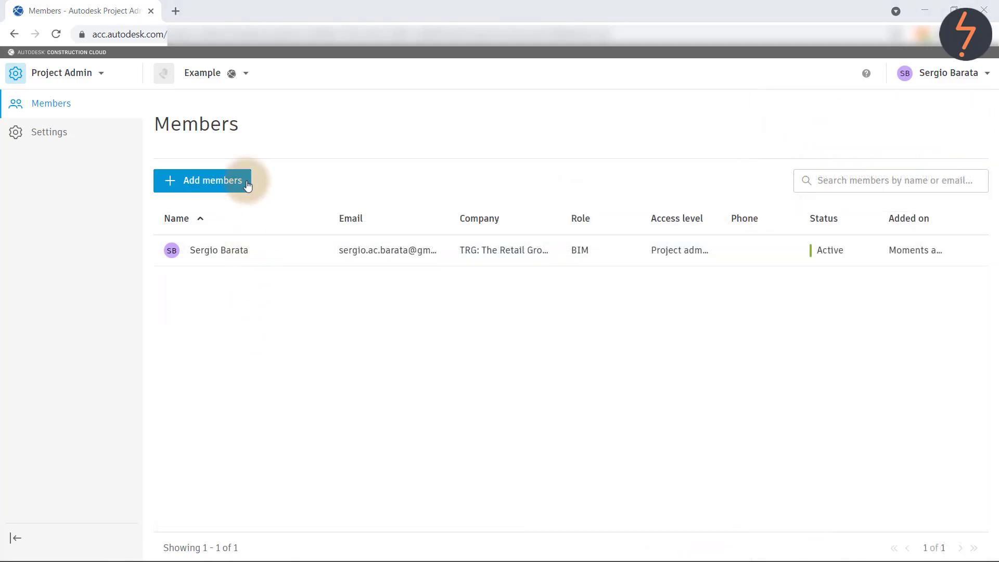
pyautogui.click(245, 180)
pyautogui.click(407, 161)
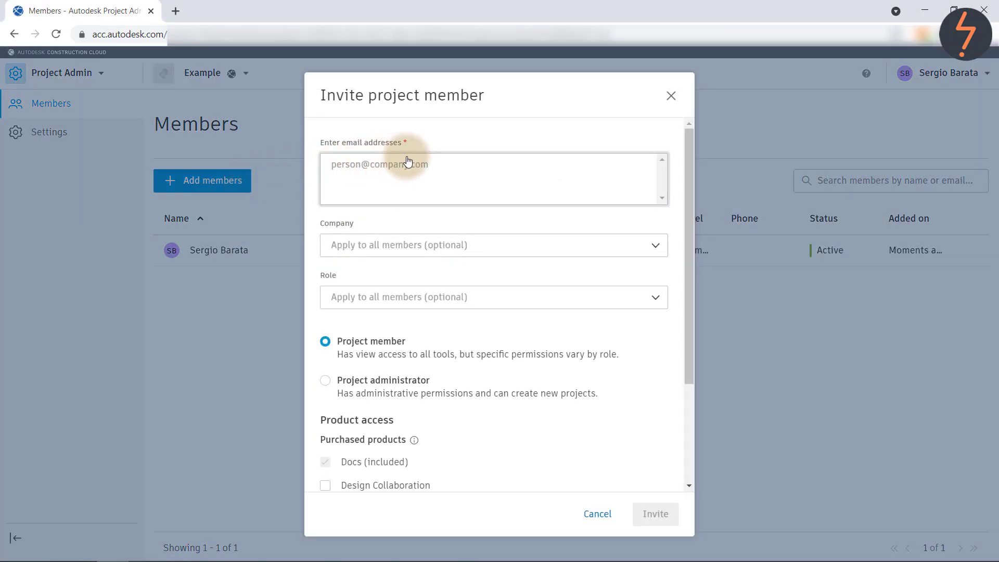
pyautogui.write('livi')
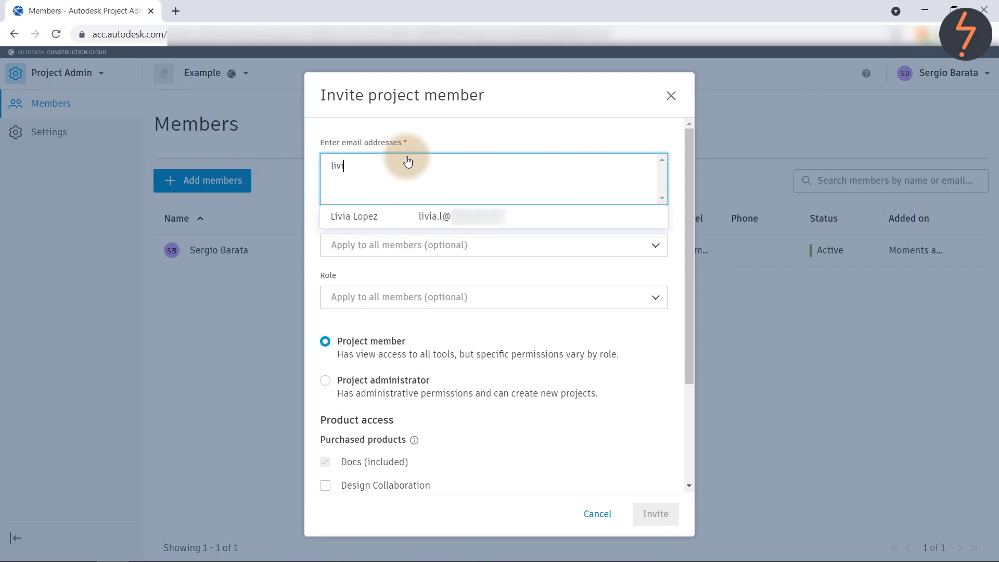
pyautogui.click(426, 217)
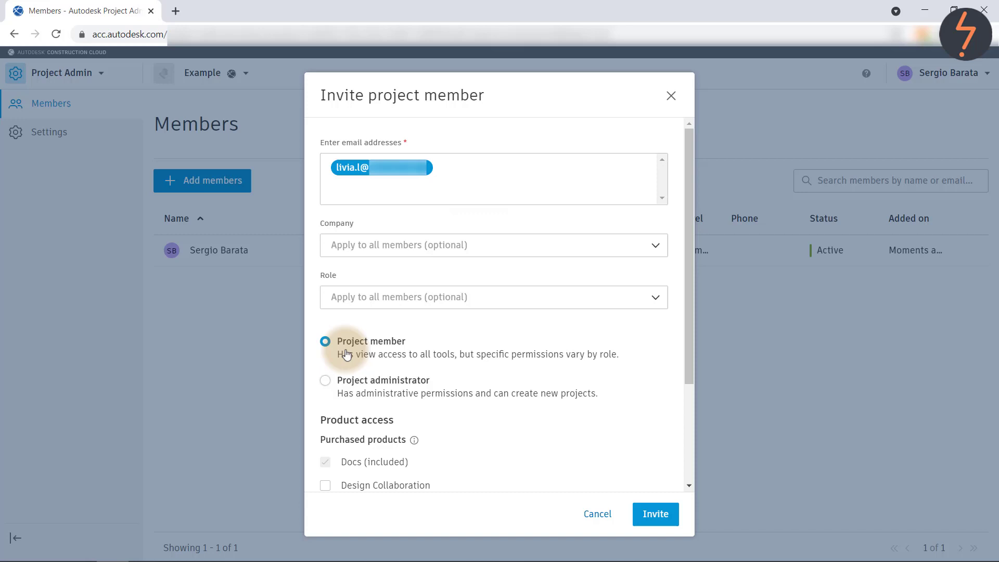
pyautogui.click(329, 383)
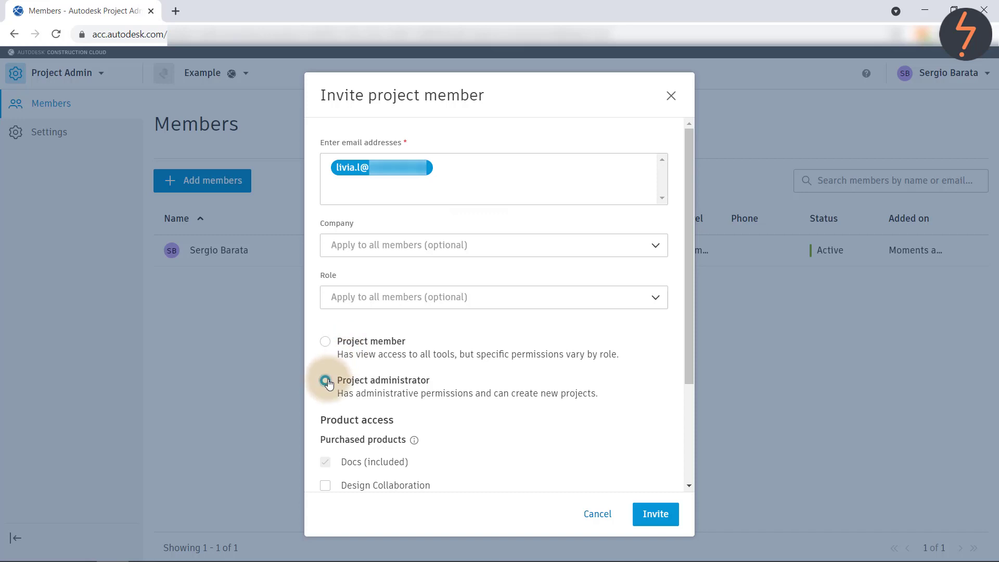
pyautogui.click(379, 297)
pyautogui.click(380, 326)
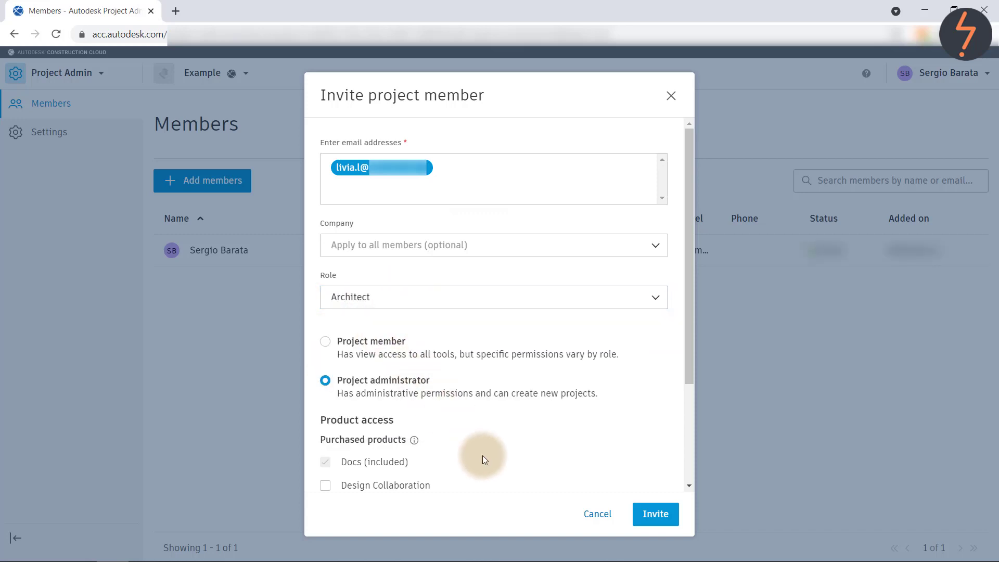
pyautogui.scroll(-3, 476, 448)
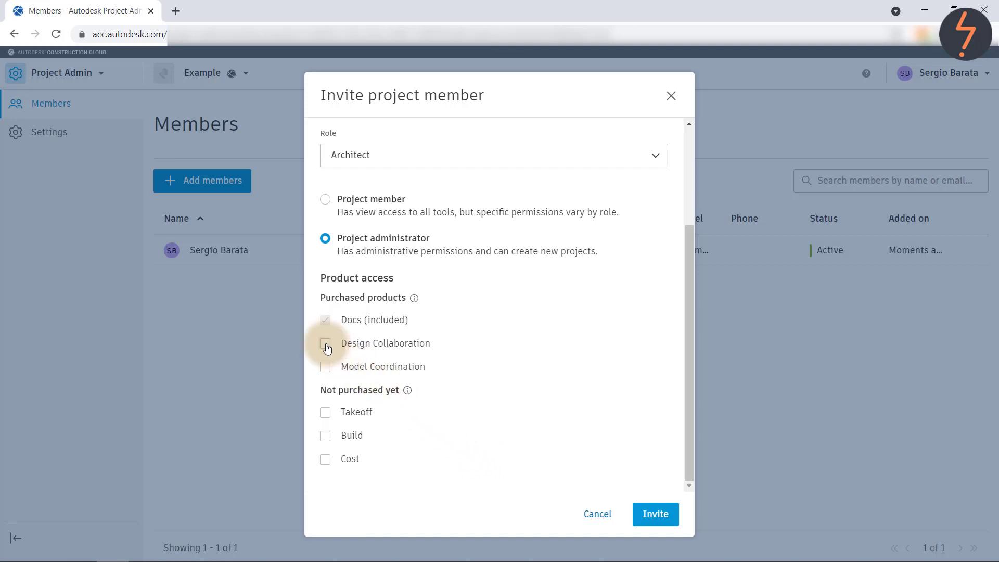
pyautogui.click(325, 344)
pyautogui.click(326, 368)
pyautogui.click(663, 521)
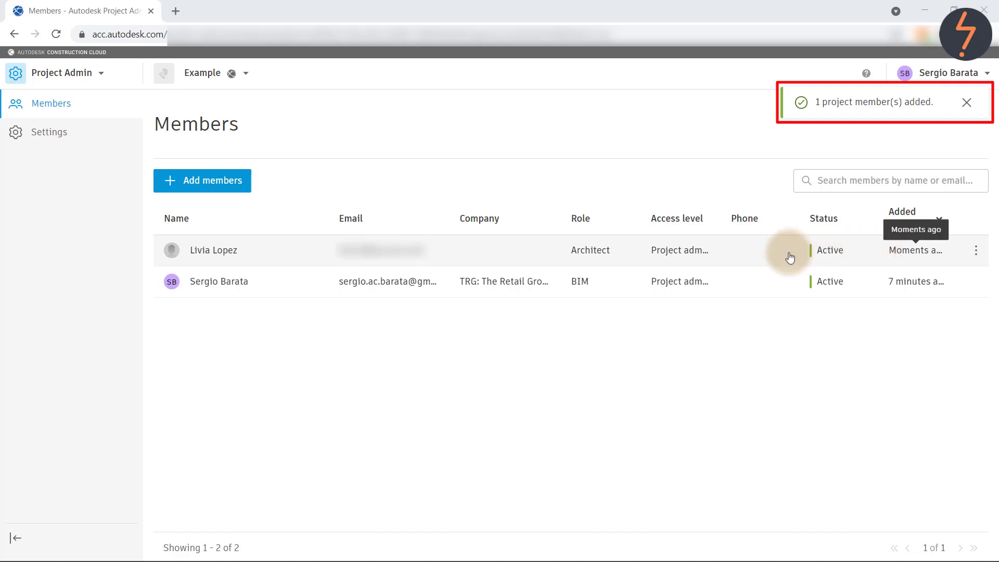
pyautogui.click(768, 259)
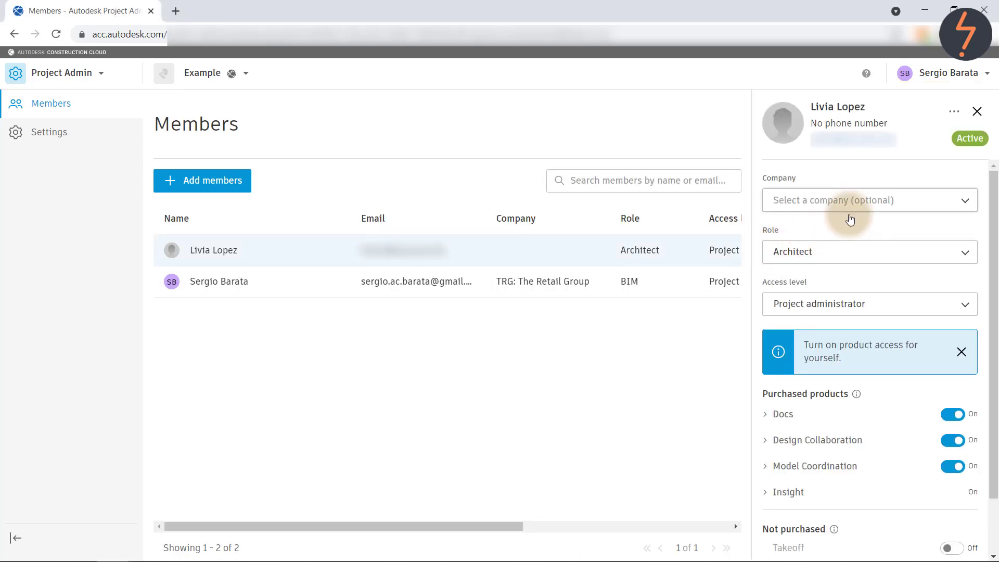
pyautogui.click(847, 199)
pyautogui.click(847, 224)
pyautogui.scroll(-1, 849, 225)
pyautogui.scroll(-1, 850, 225)
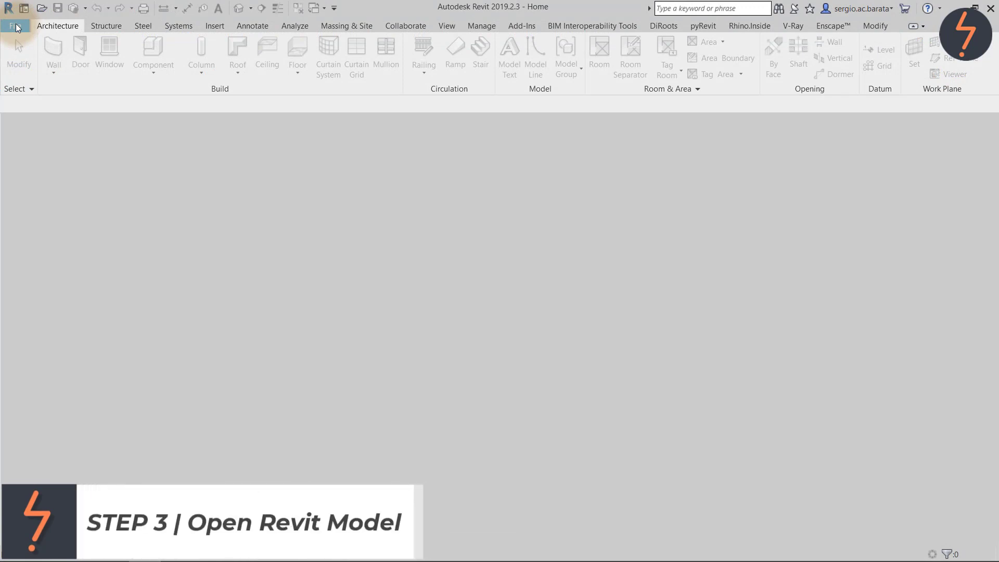
# Step: Select rac_advanced_sample_project from the Revit sample files
pyautogui.click(17, 28)
pyautogui.moveTo(45, 115)
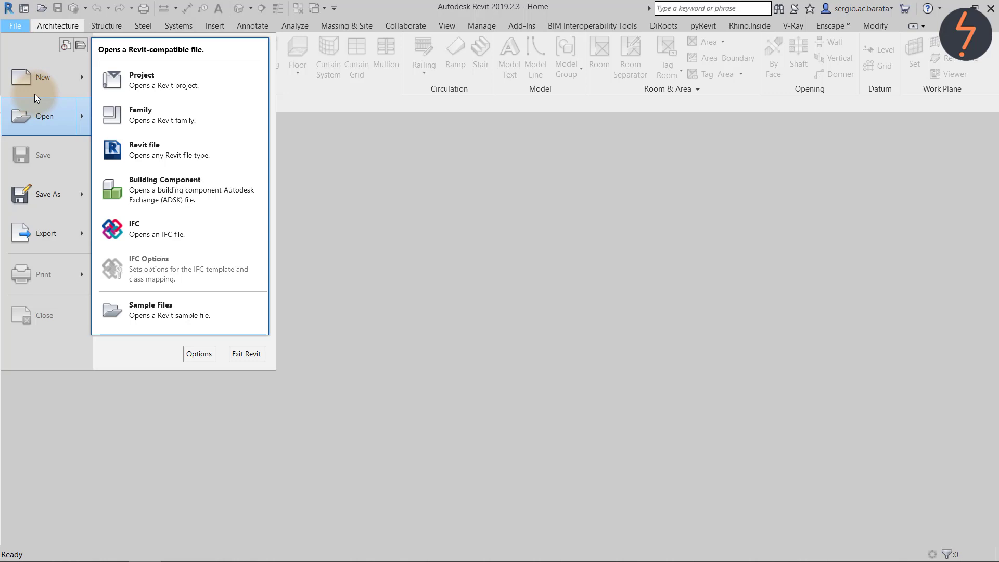
pyautogui.click(176, 314)
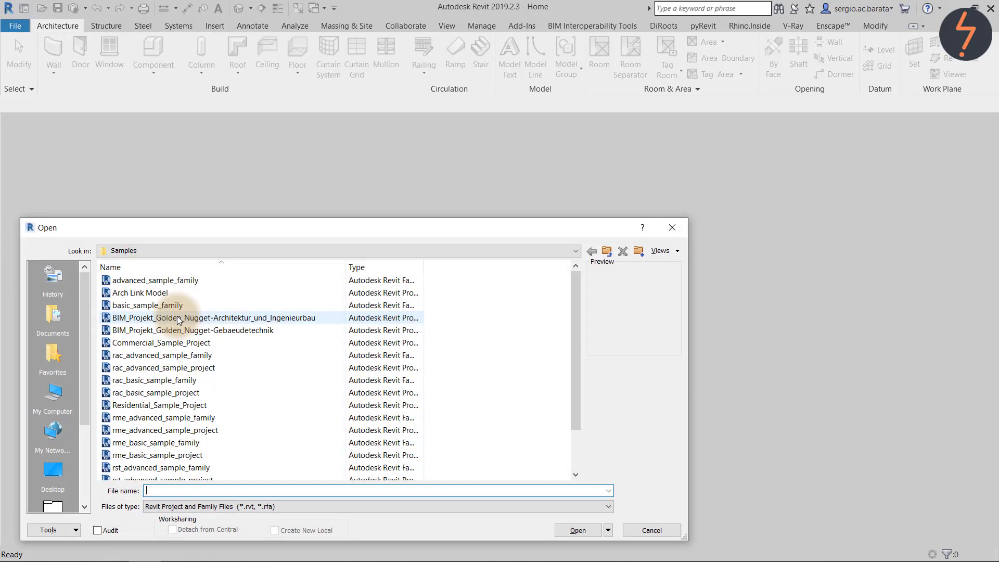
pyautogui.click(223, 367)
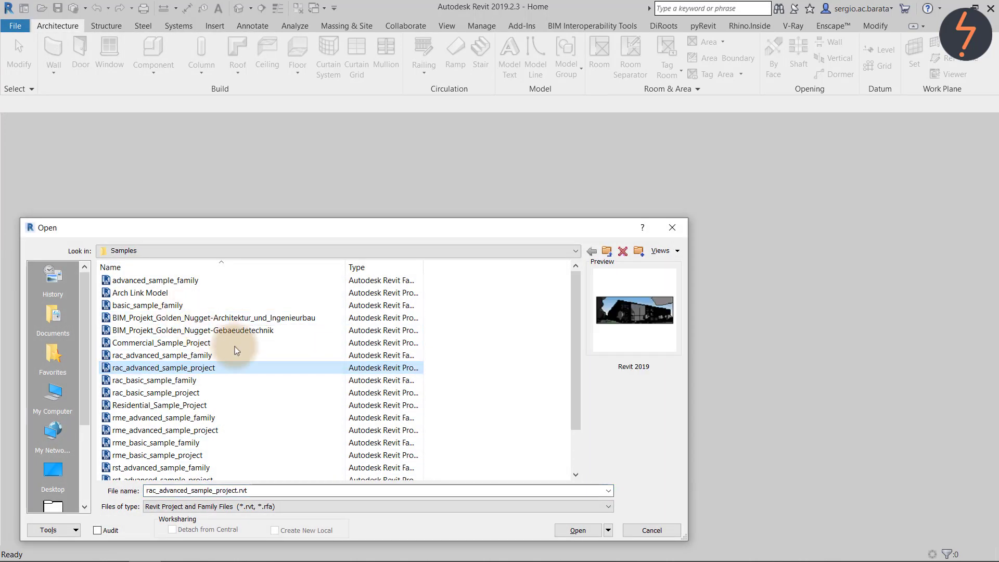
# Step: Open rac_advanced_sample_project and let it load to the From Parking Area 3D view
pyautogui.click(578, 530)
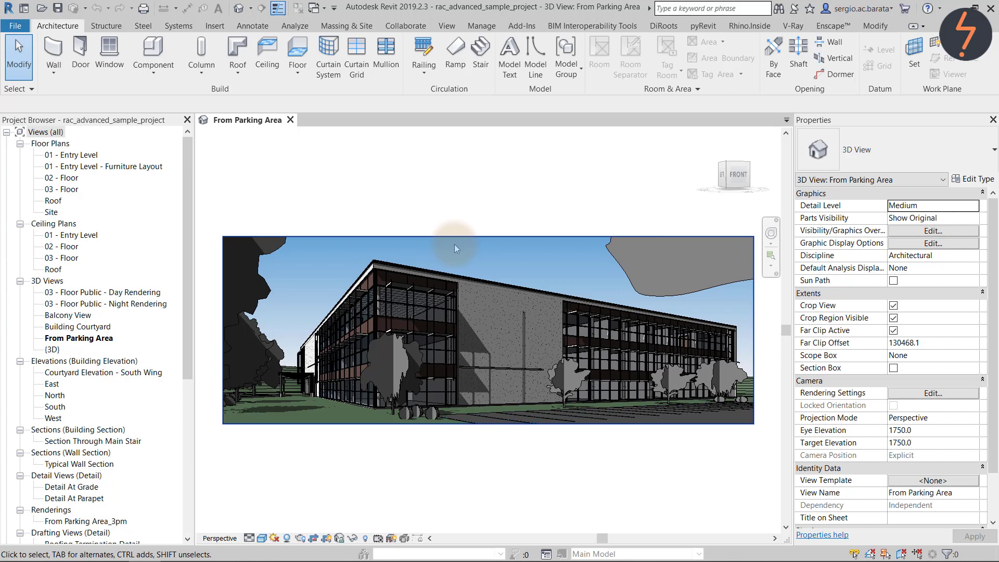
pyautogui.click(940, 10)
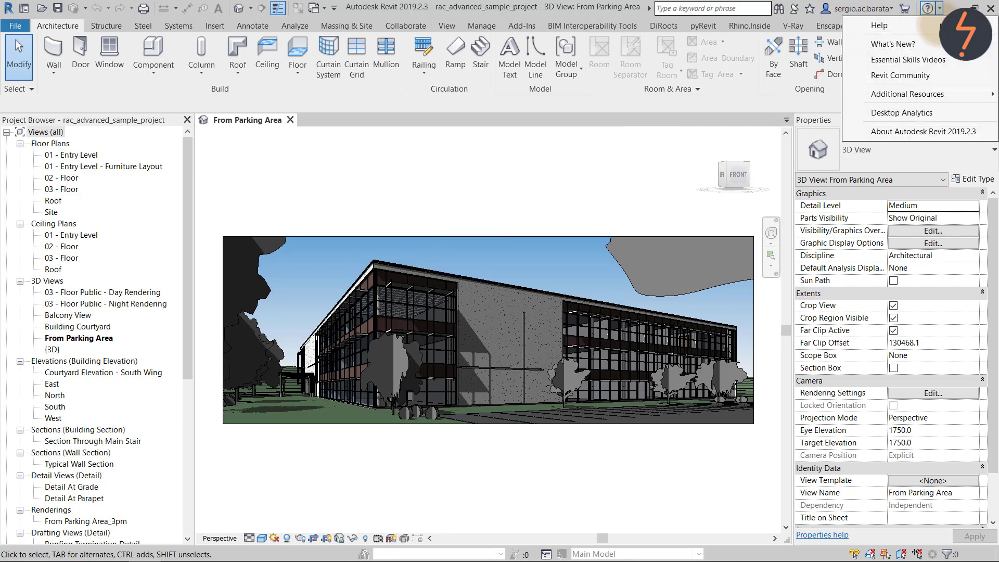
pyautogui.click(928, 132)
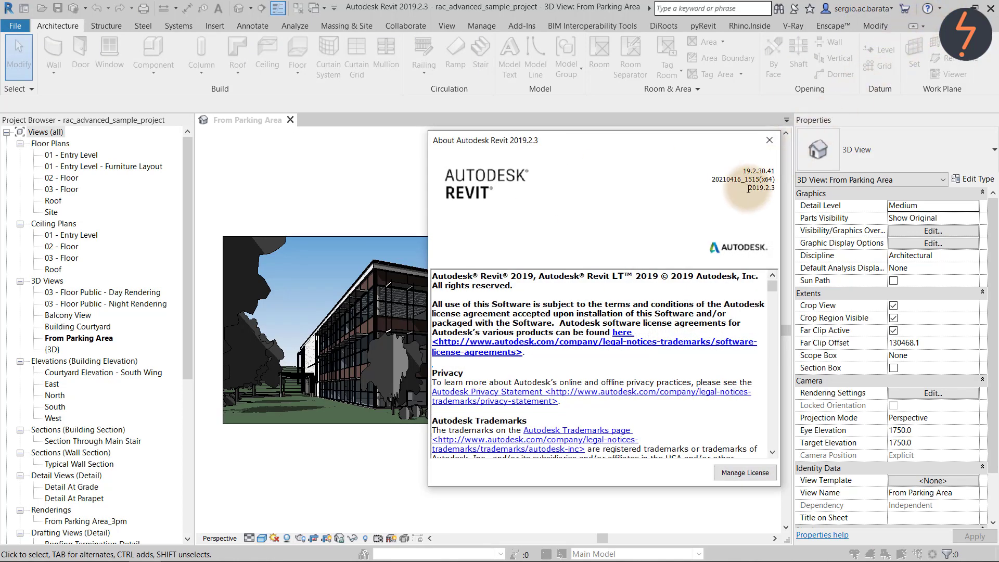
pyautogui.moveTo(748, 188); pyautogui.dragTo(779, 186)
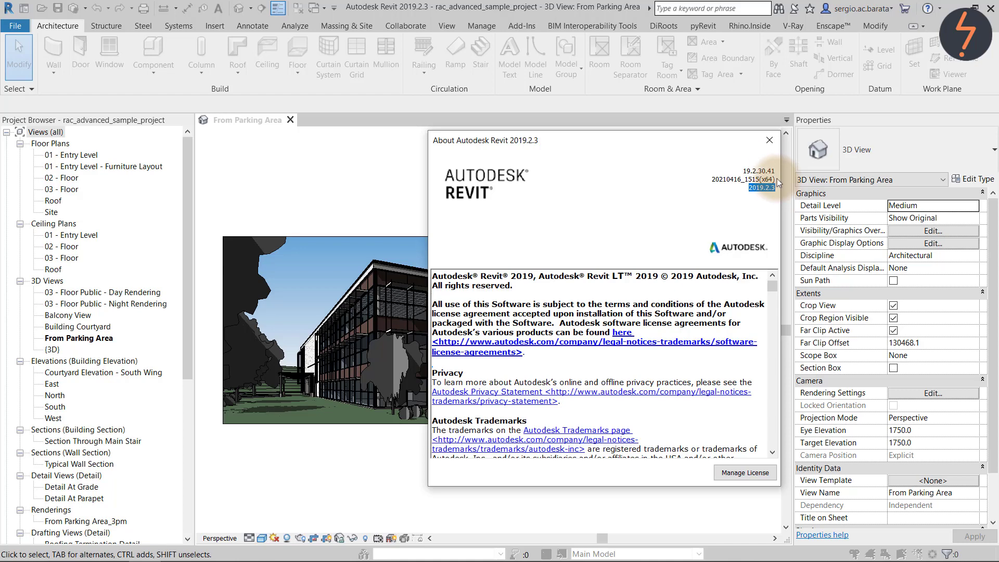
pyautogui.click(770, 143)
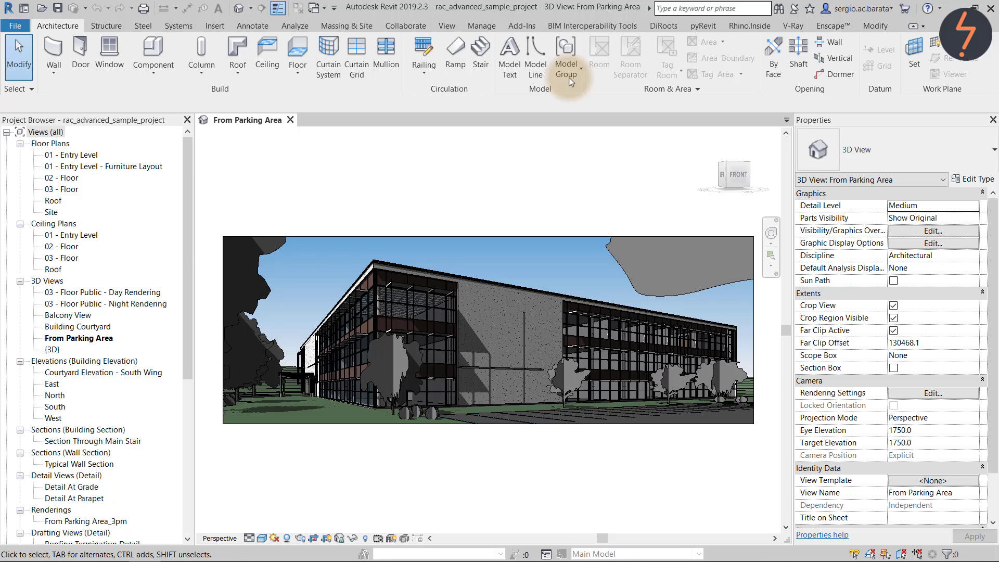
# Step: Enable collaboration for the model in BIM 360 Document Management
pyautogui.click(413, 26)
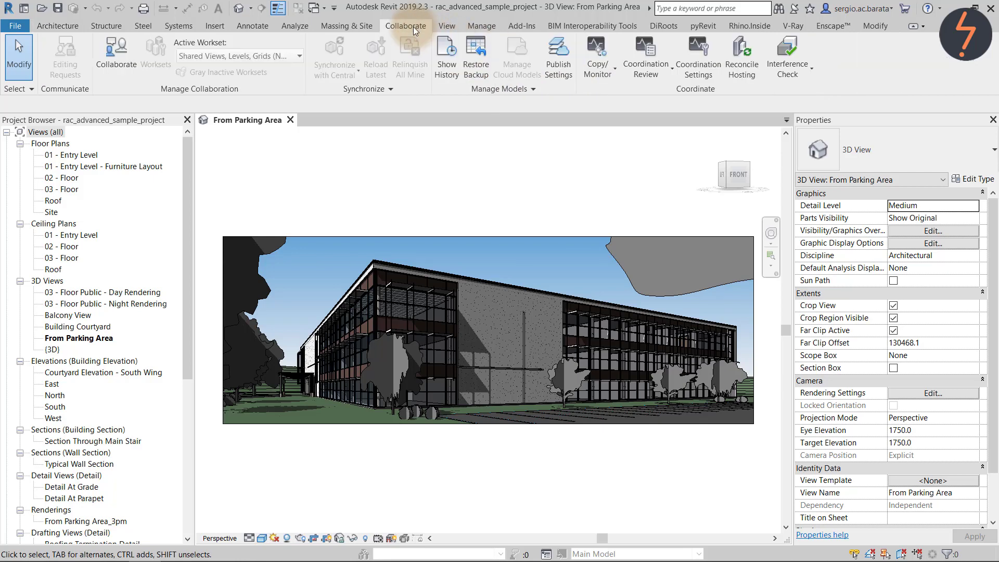
pyautogui.click(116, 53)
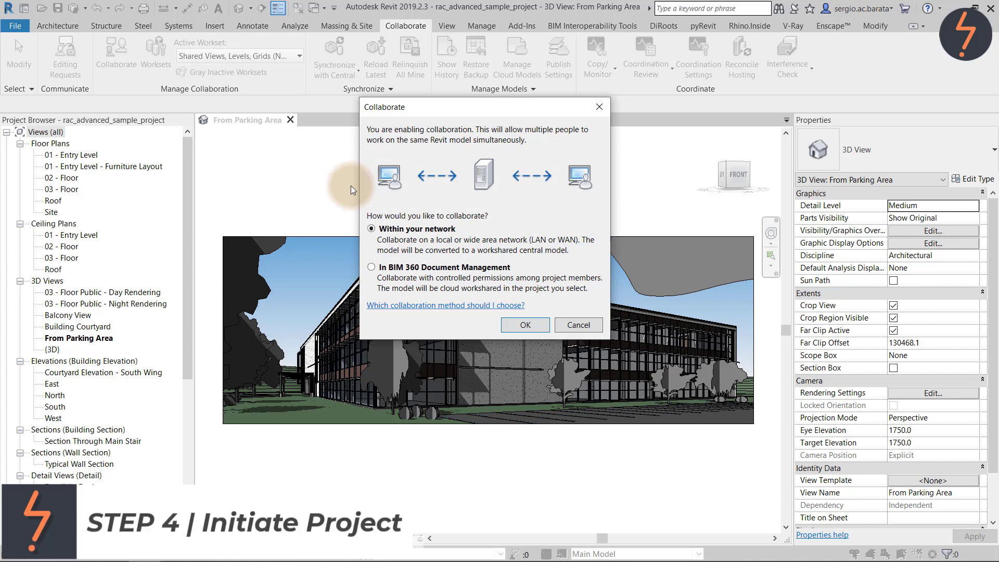
pyautogui.click(372, 268)
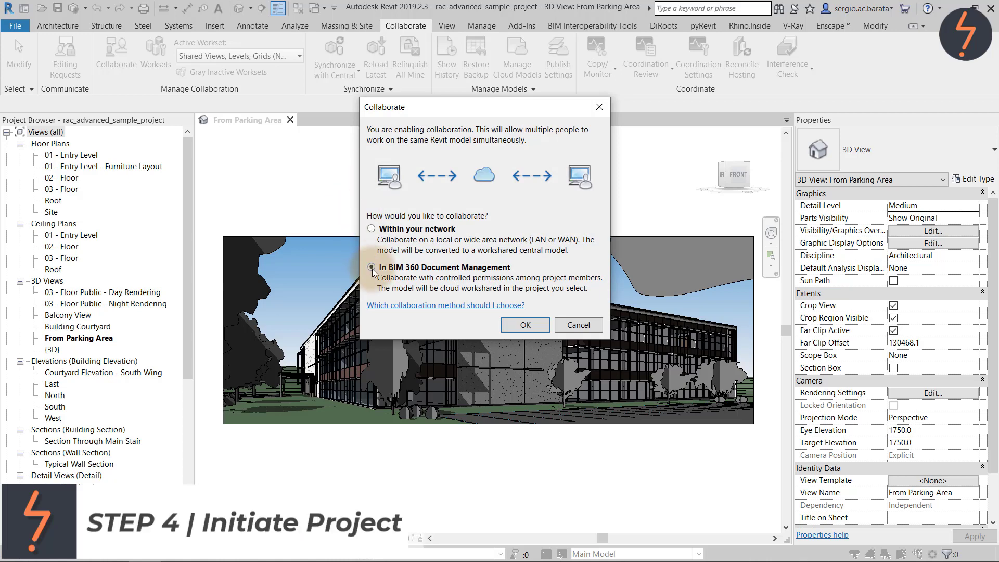
pyautogui.click(525, 326)
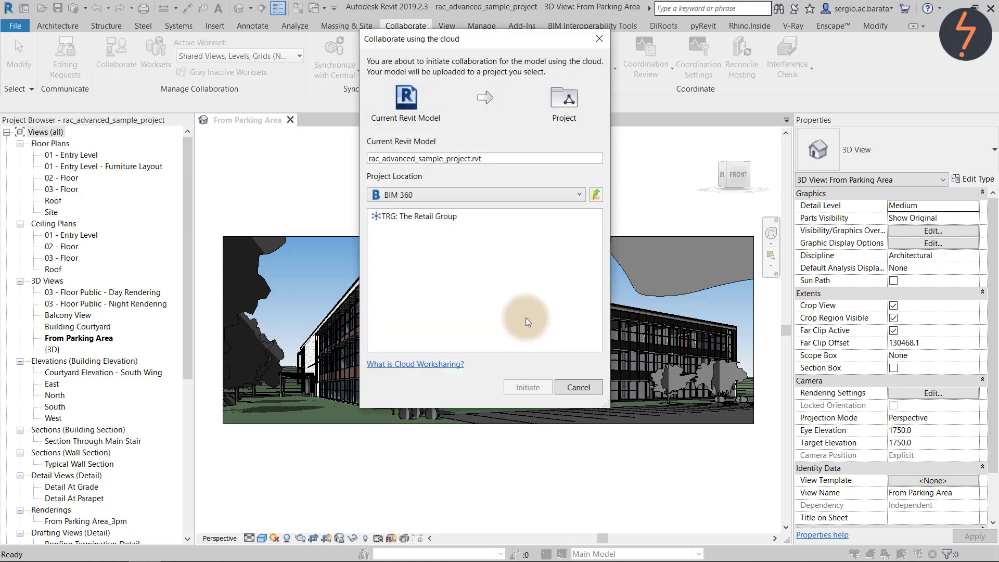
# Step: Select the current model name so it can be replaced with Example_2019
pyautogui.moveTo(511, 159); pyautogui.dragTo(336, 169)
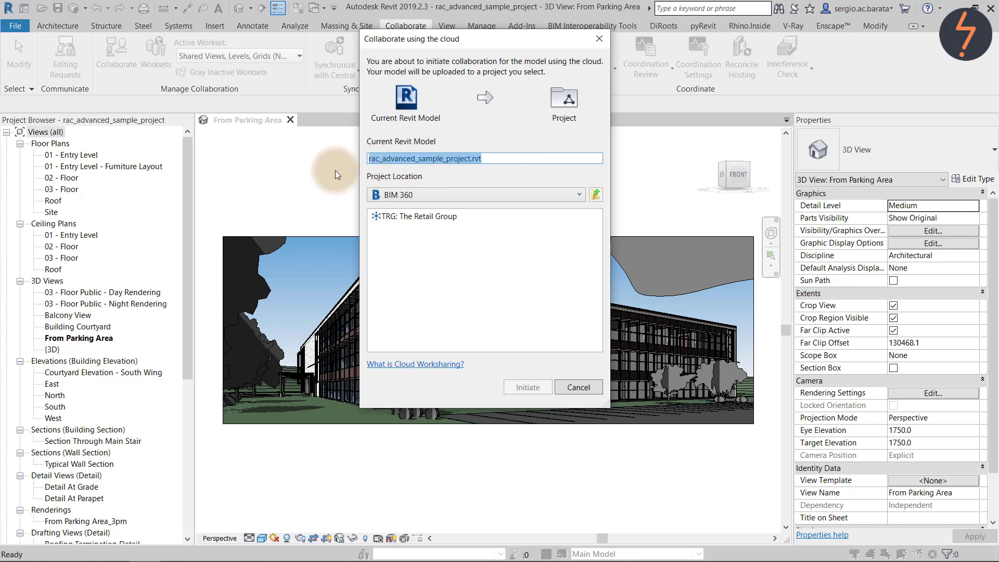
pyautogui.write('Exampl')
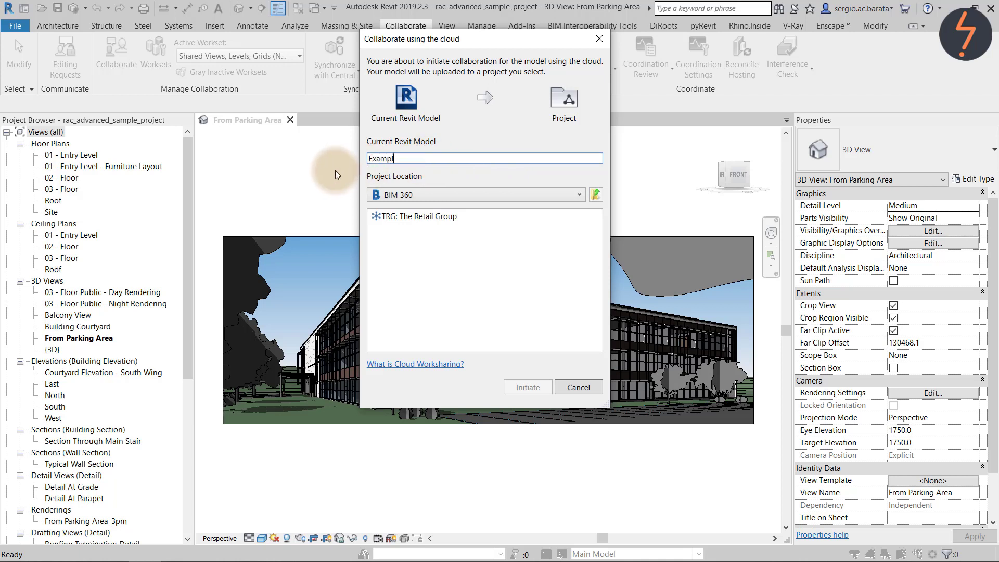
pyautogui.write('e_2019')
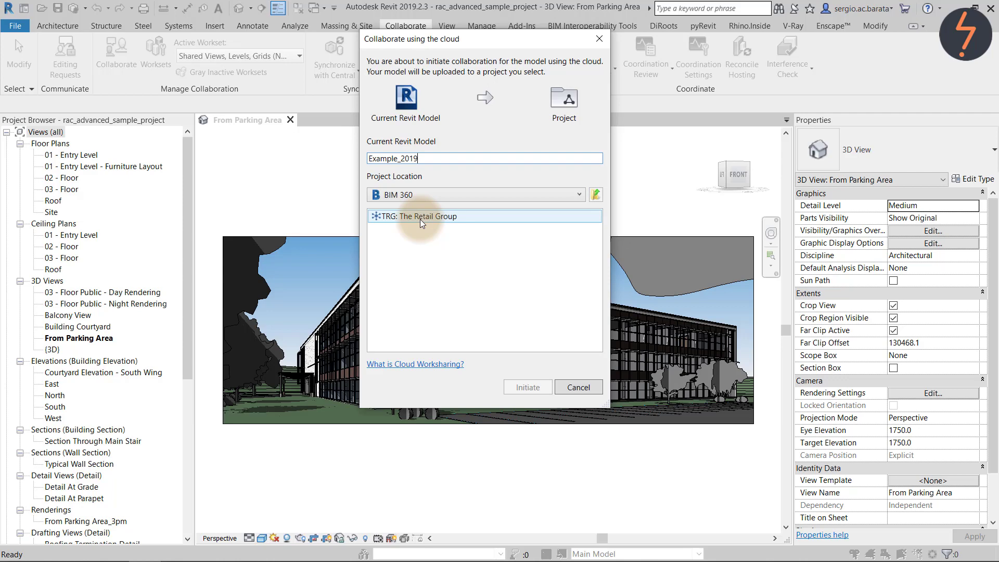
# Step: Upload the model to TRG: The Retail Group > Example > Project Files
pyautogui.doubleClick(420, 215)
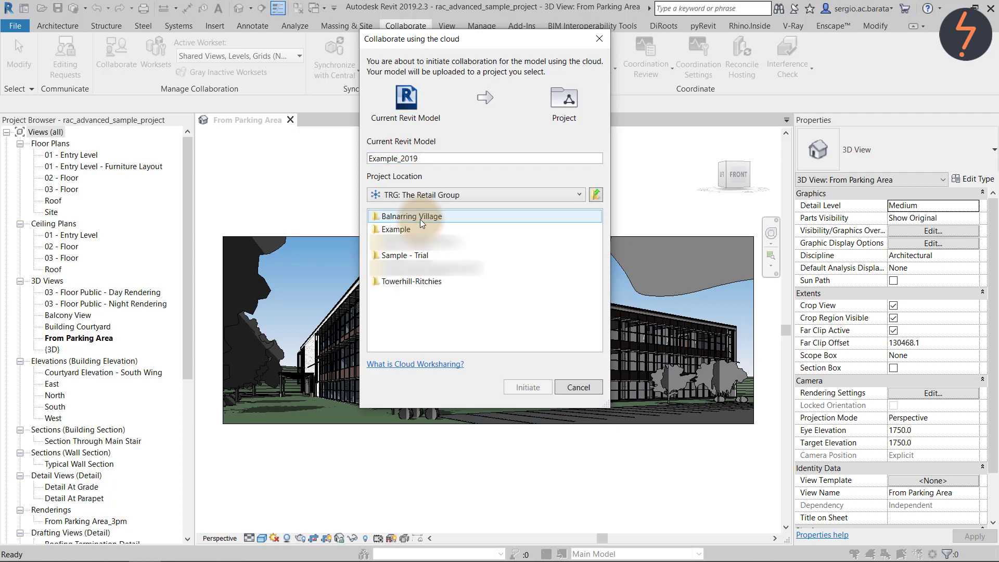
pyautogui.doubleClick(404, 230)
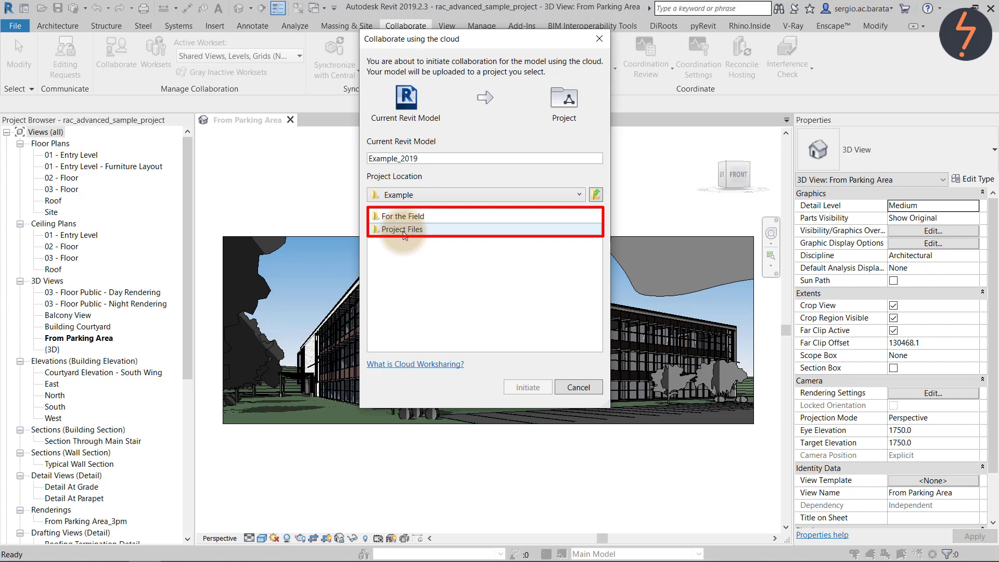
pyautogui.doubleClick(404, 231)
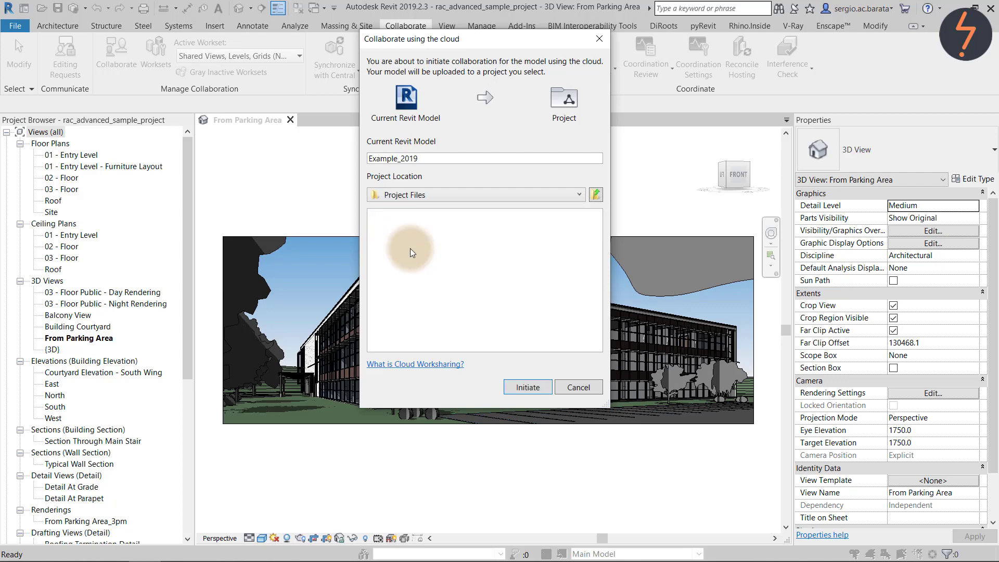
pyautogui.click(550, 389)
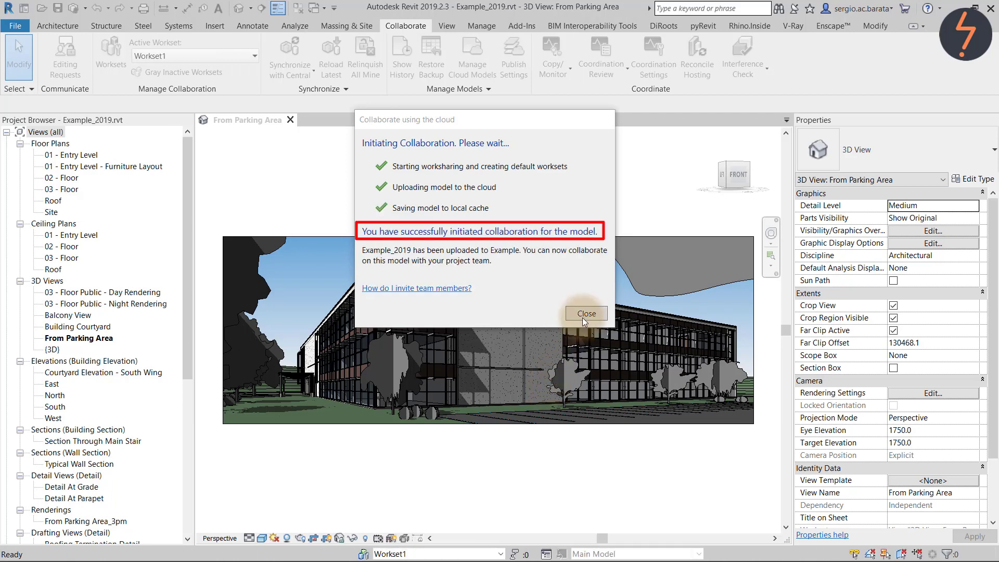
# Step: Close the collaboration-initiated confirmation message
pyautogui.click(582, 317)
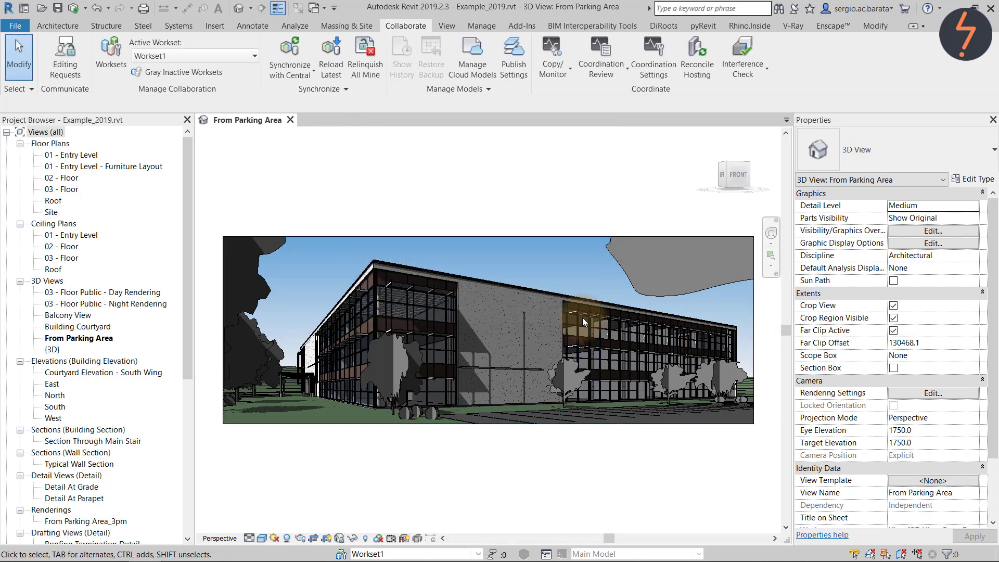
# Step: Synchronize Example_2019 with central, compacting the central model and adding a sync comment
pyautogui.click(76, 8)
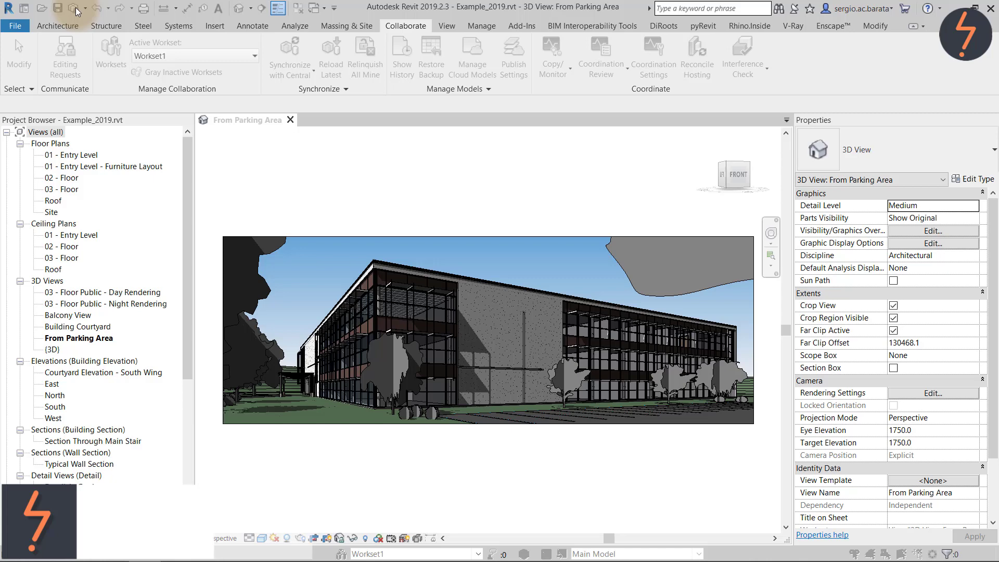
pyautogui.click(260, 194)
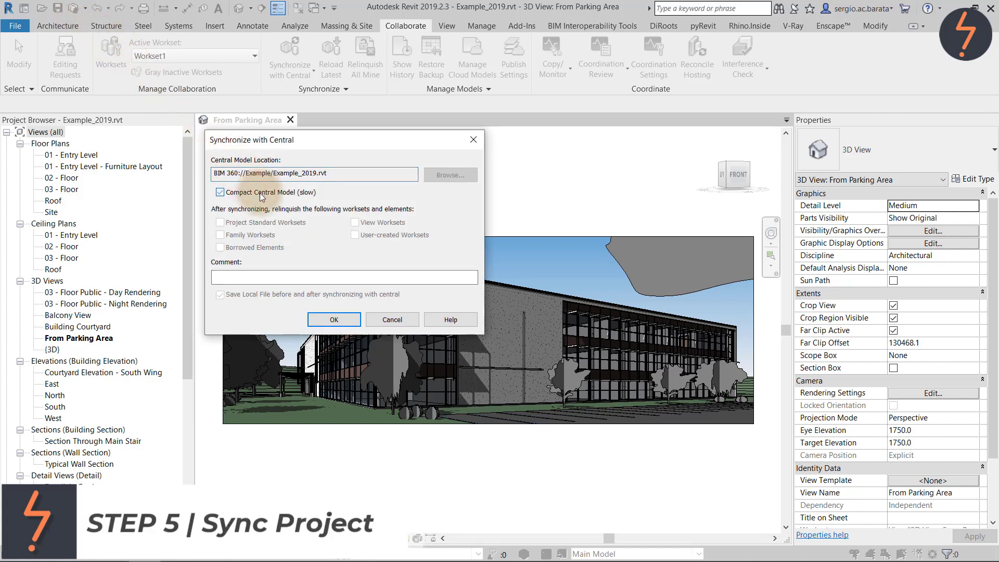
pyautogui.click(259, 280)
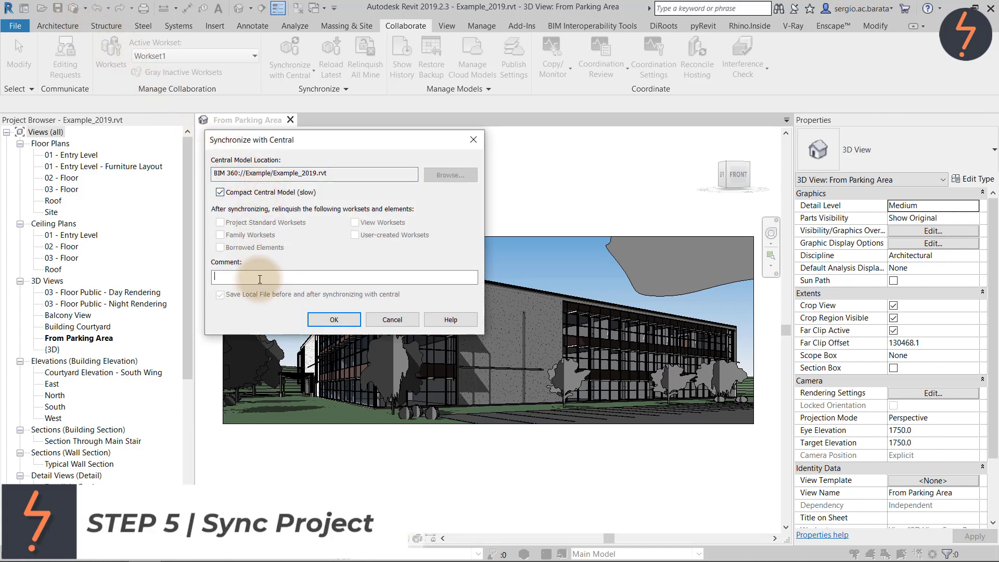
pyautogui.write('Model Updated_08_2019')
pyautogui.click(333, 319)
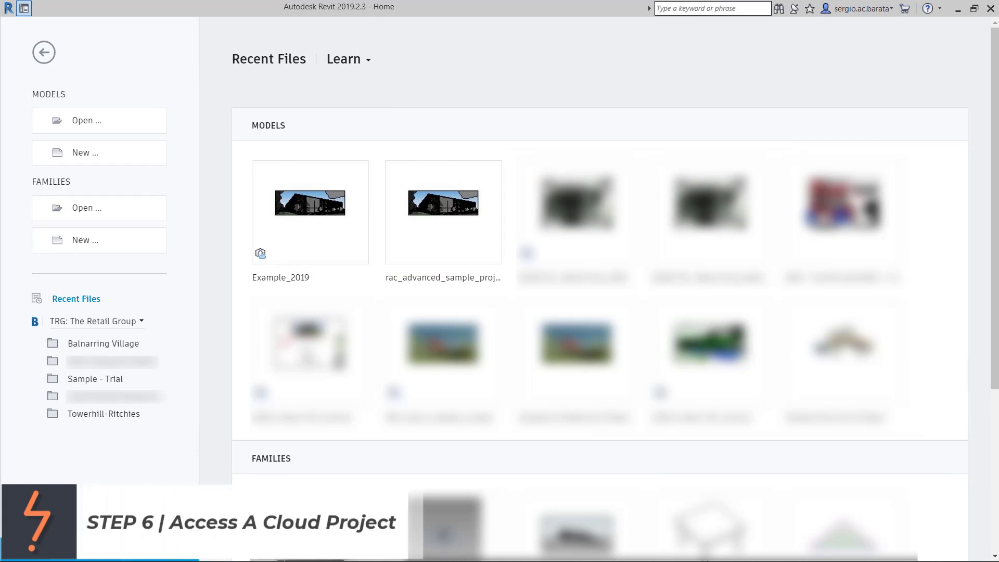
# Step: Refresh the cloud project list and open the Example project under TRG: The Retail Group
pyautogui.click(123, 551)
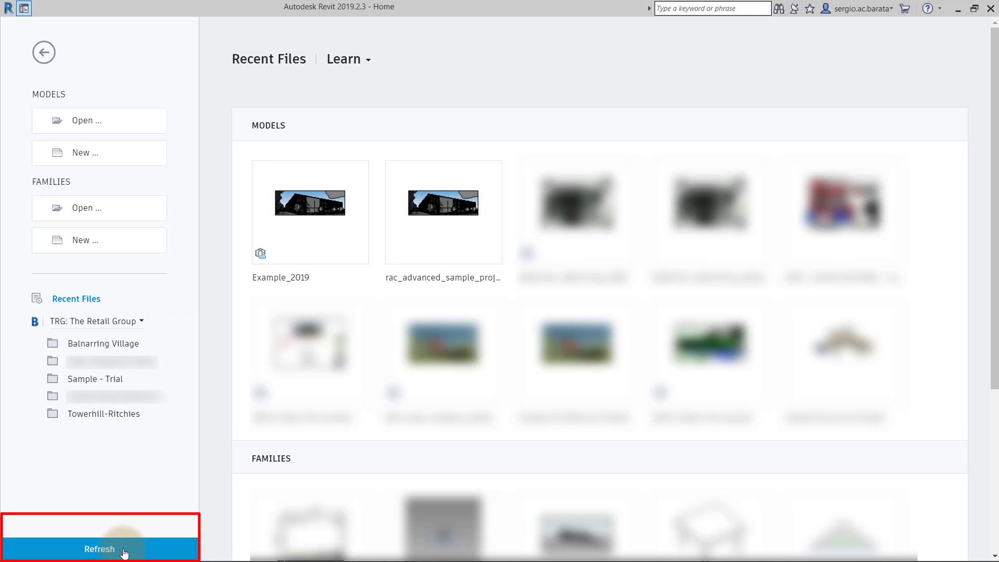
pyautogui.click(125, 552)
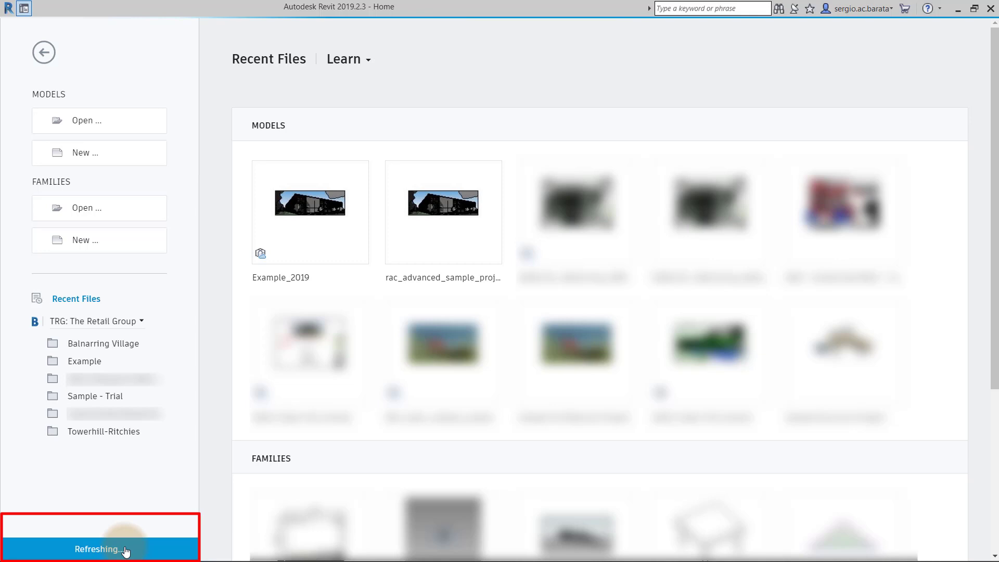
pyautogui.click(91, 360)
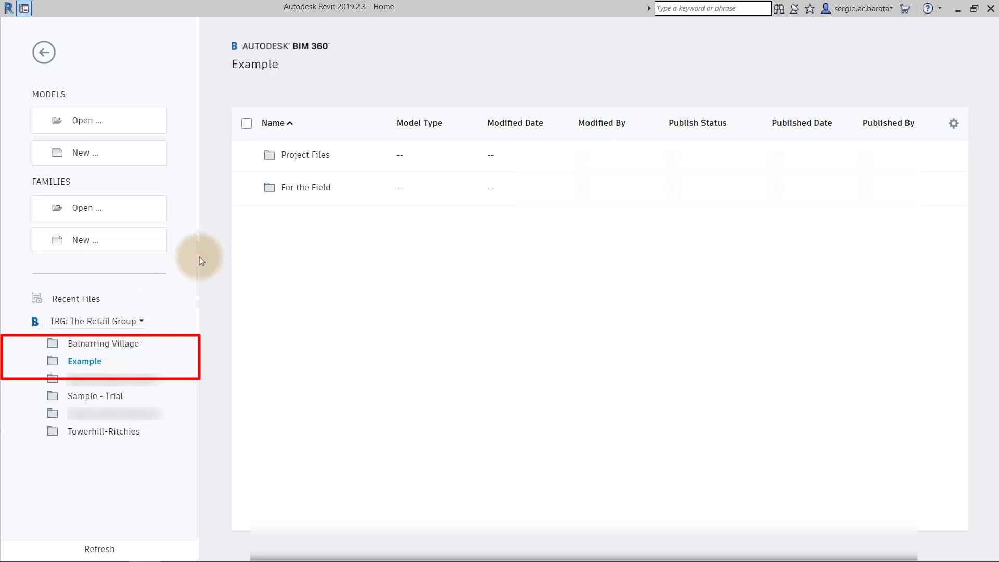
# Step: Open the Example_2019 cloud model from the Example project's Project Files folder
pyautogui.doubleClick(297, 155)
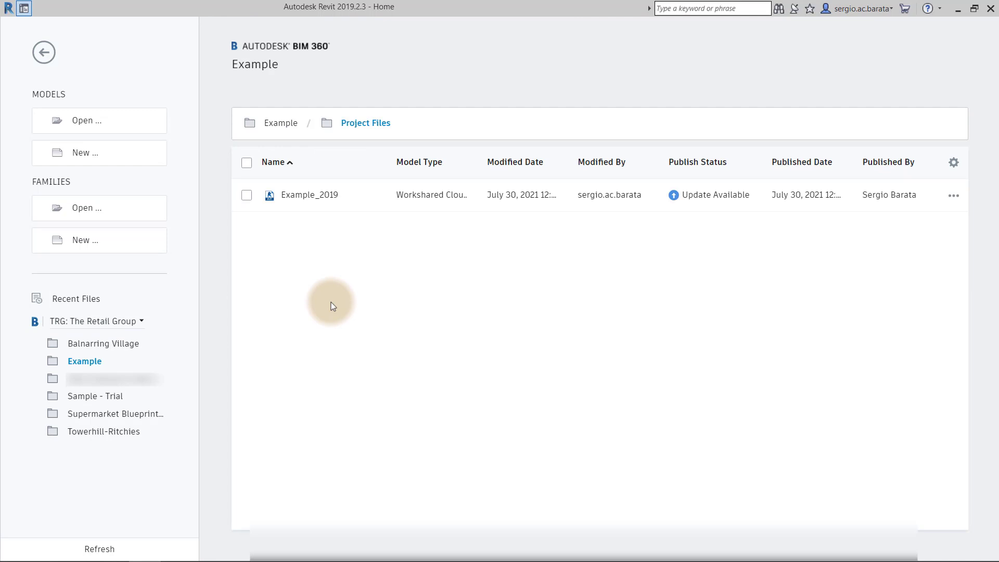
pyautogui.click(321, 198)
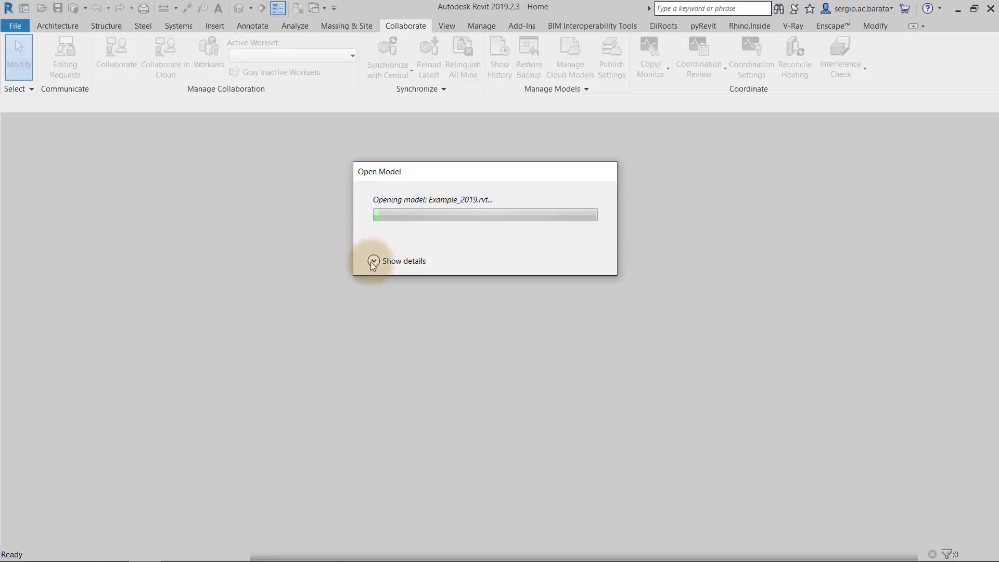
# Step: Show detailed loading progress while Example_2019 downloads and opens
pyautogui.click(373, 261)
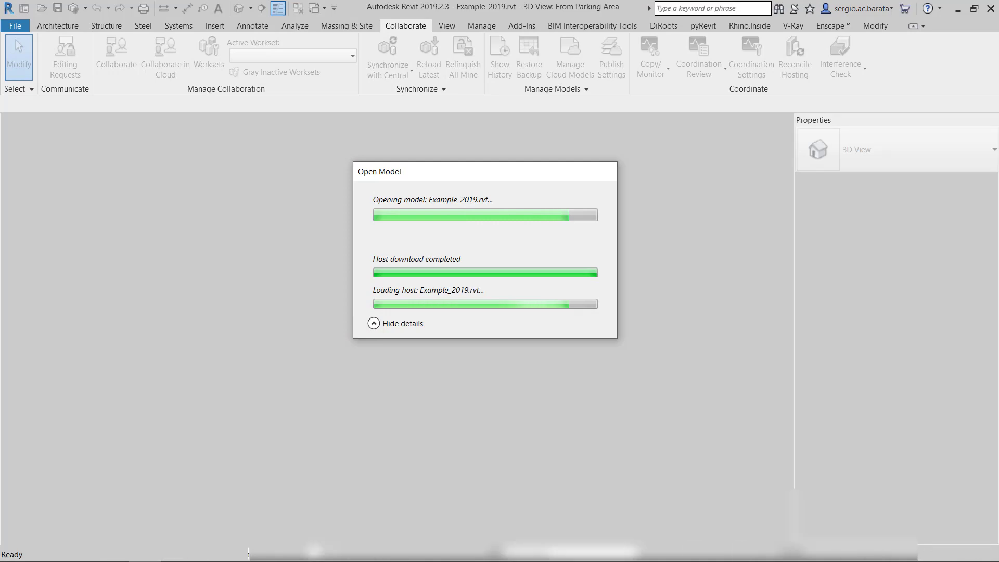